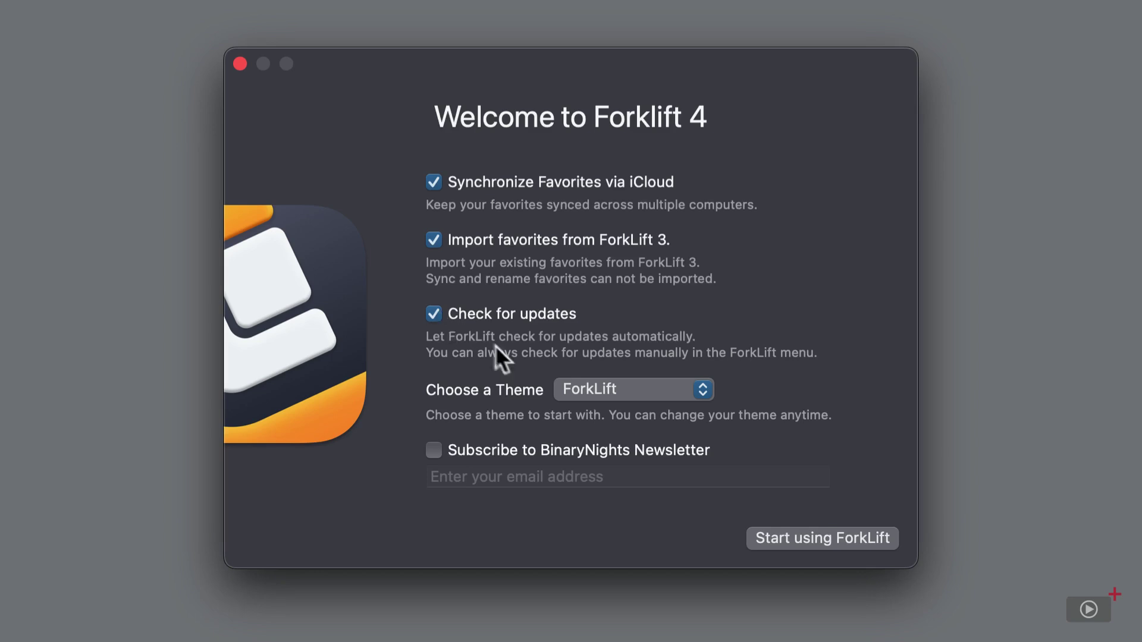
- Preview the Default and Sand themes, then keep the ForkLift theme
{"action": "left_click", "coordinate": [699, 390]}
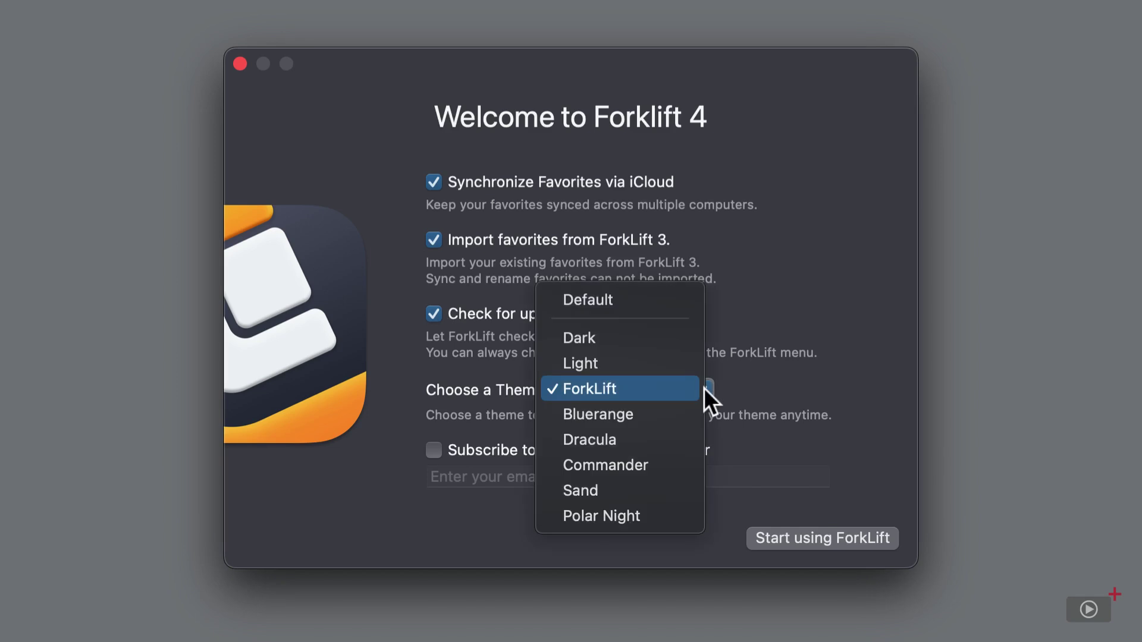
{"action": "left_click", "coordinate": [656, 302]}
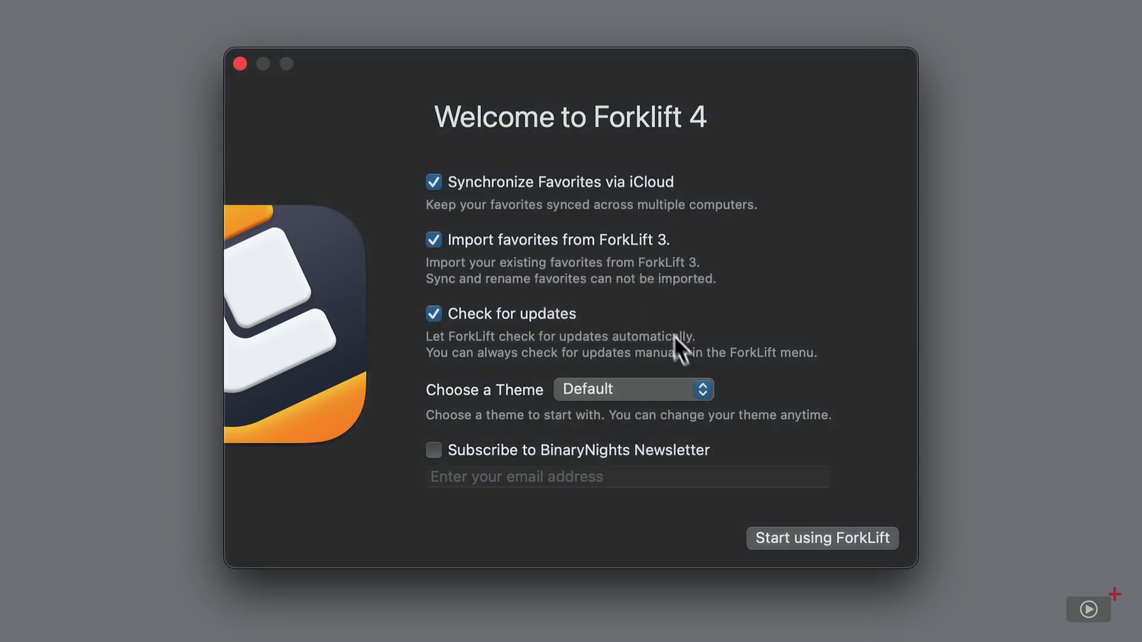
{"action": "left_click", "coordinate": [704, 391]}
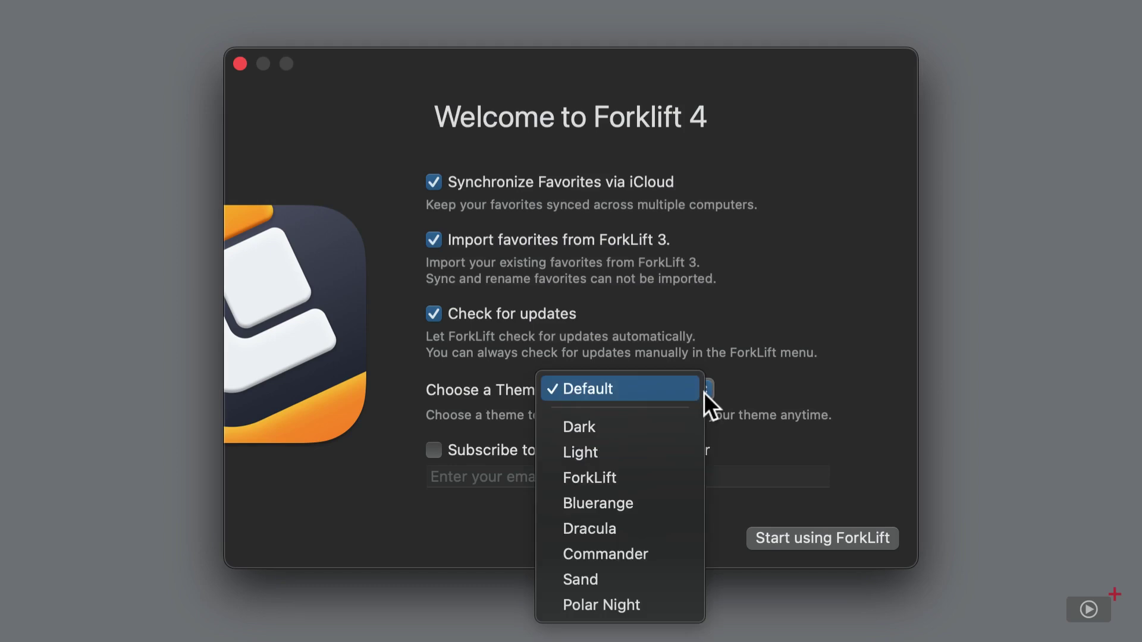
{"action": "left_click", "coordinate": [673, 573]}
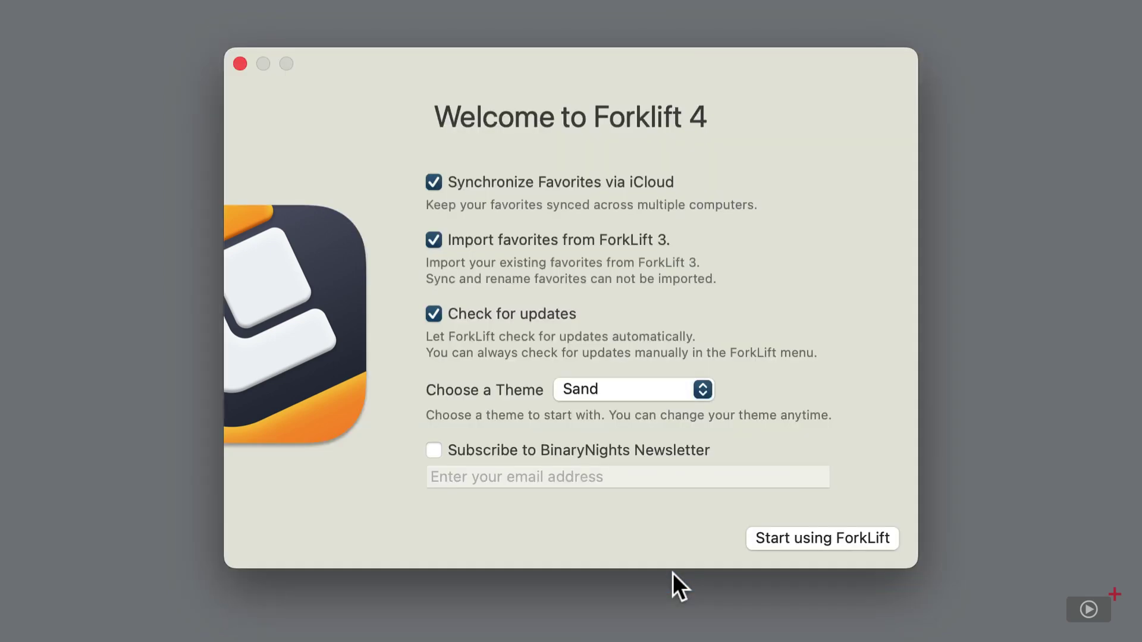
{"action": "left_click", "coordinate": [678, 390]}
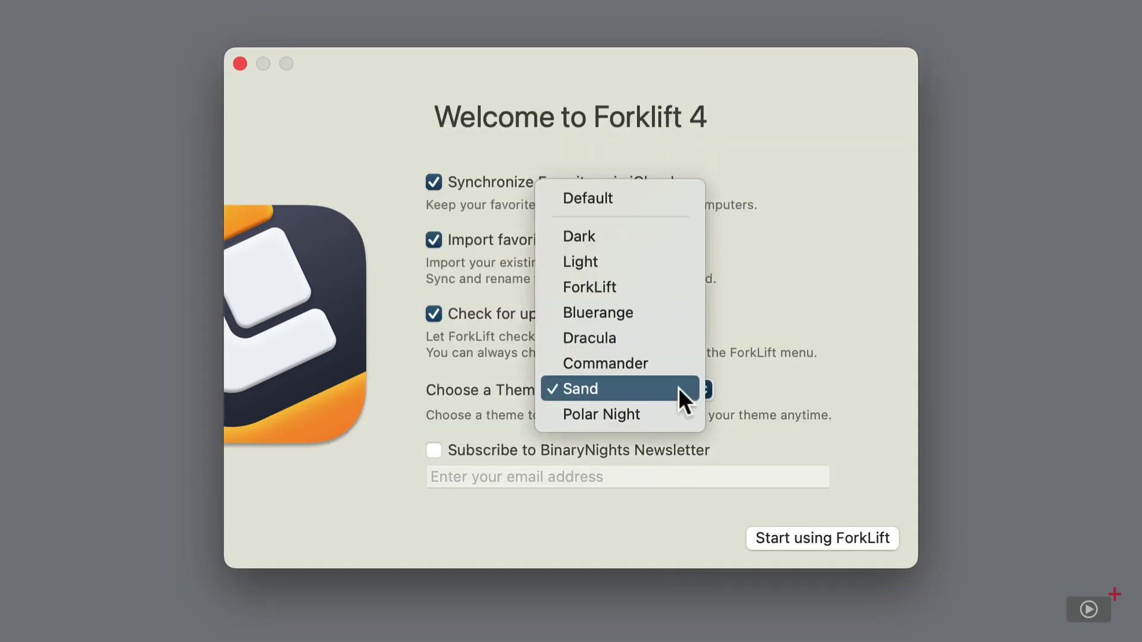
{"action": "left_click", "coordinate": [659, 288]}
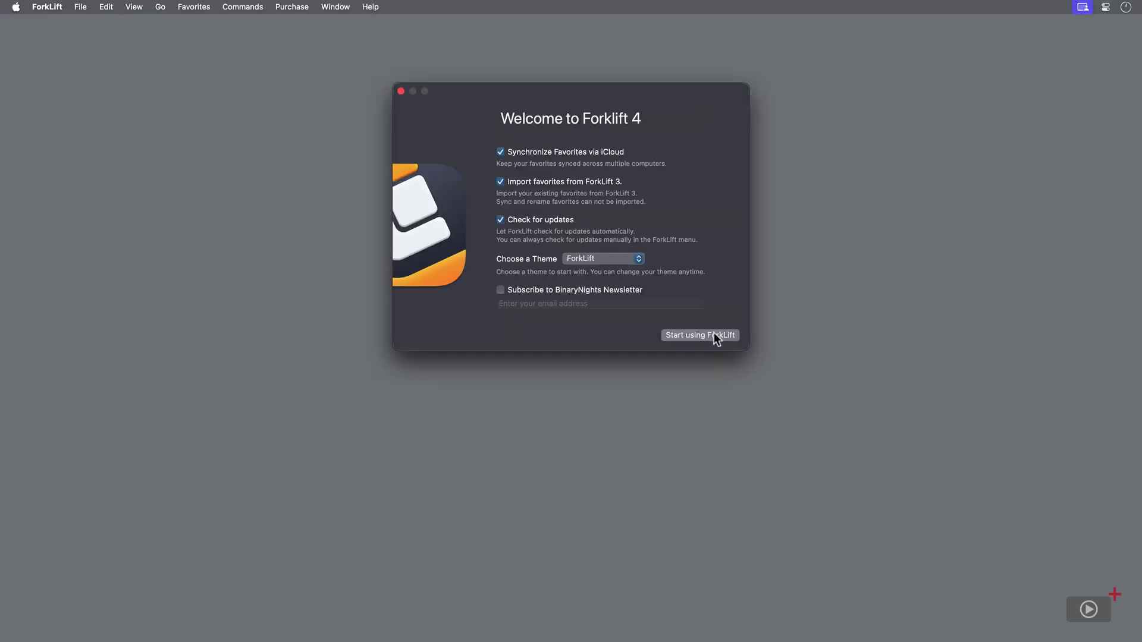
- Finish the welcome setup and allow ForkLift notifications
{"action": "left_click", "coordinate": [847, 535]}
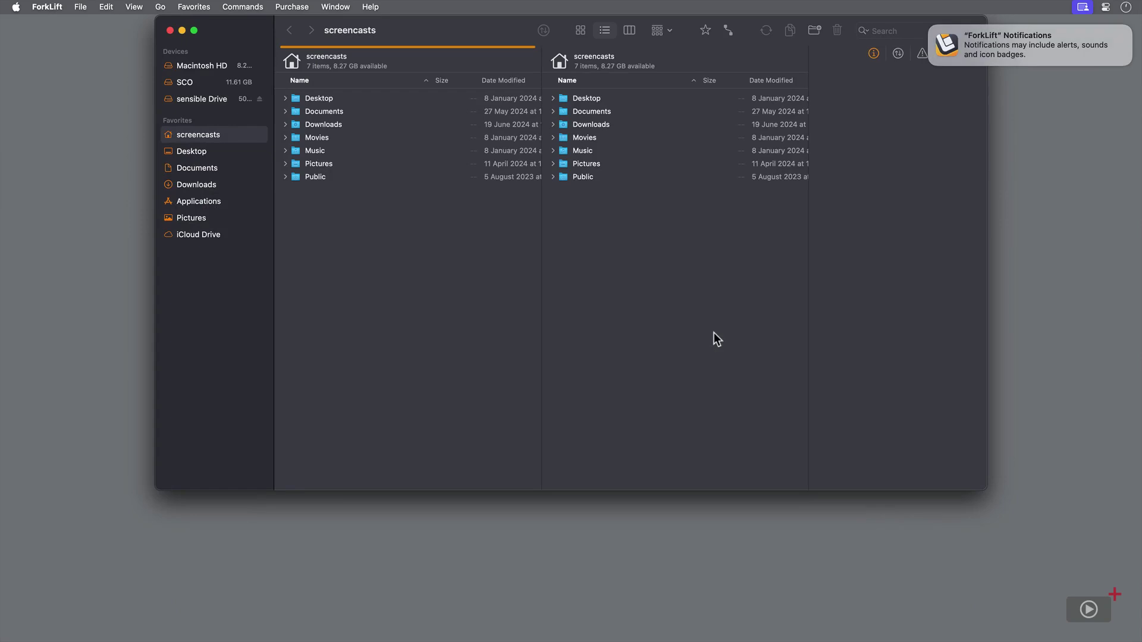
{"action": "left_click", "coordinate": [1105, 55]}
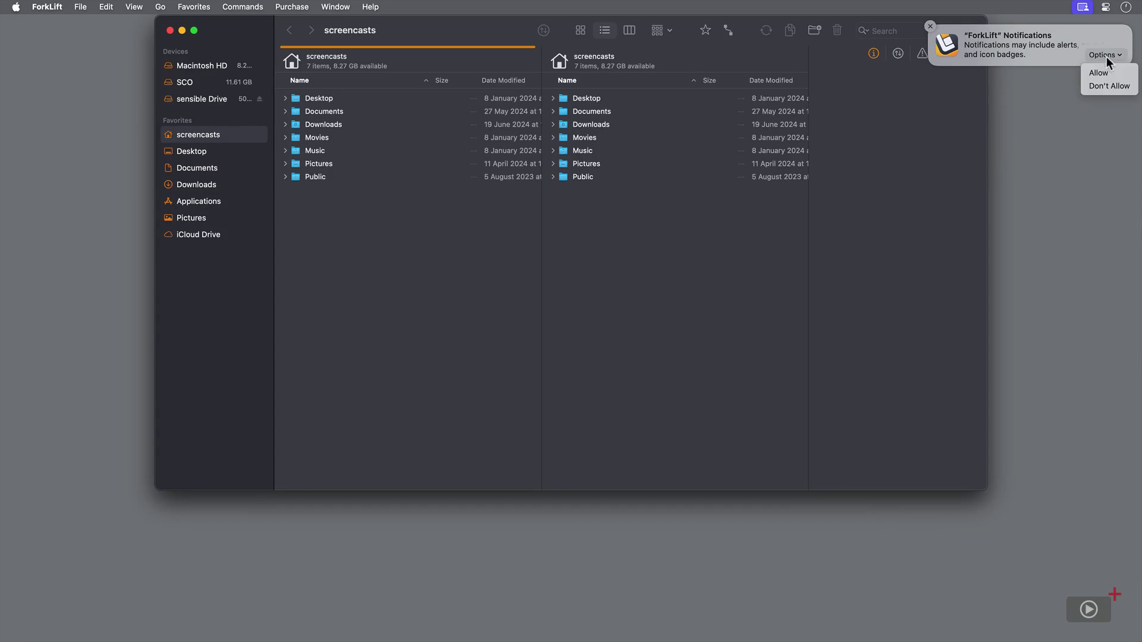
{"action": "left_click", "coordinate": [1111, 71]}
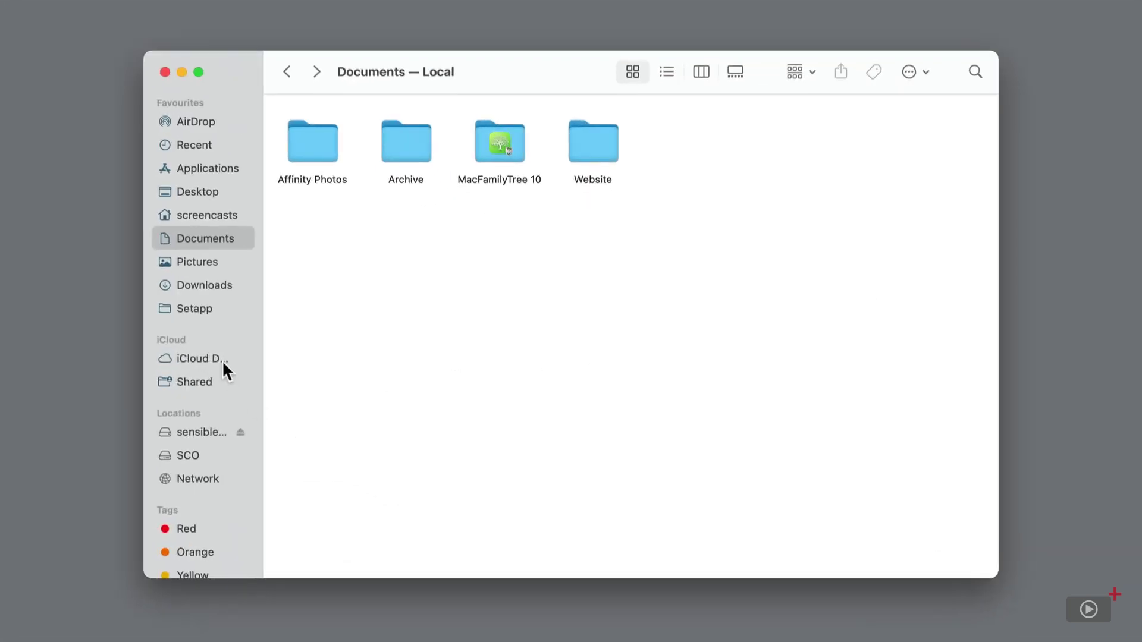
- Open iCloud Drive in a new Finder tab beside Documents — Local
{"action": "right_click", "coordinate": [223, 359]}
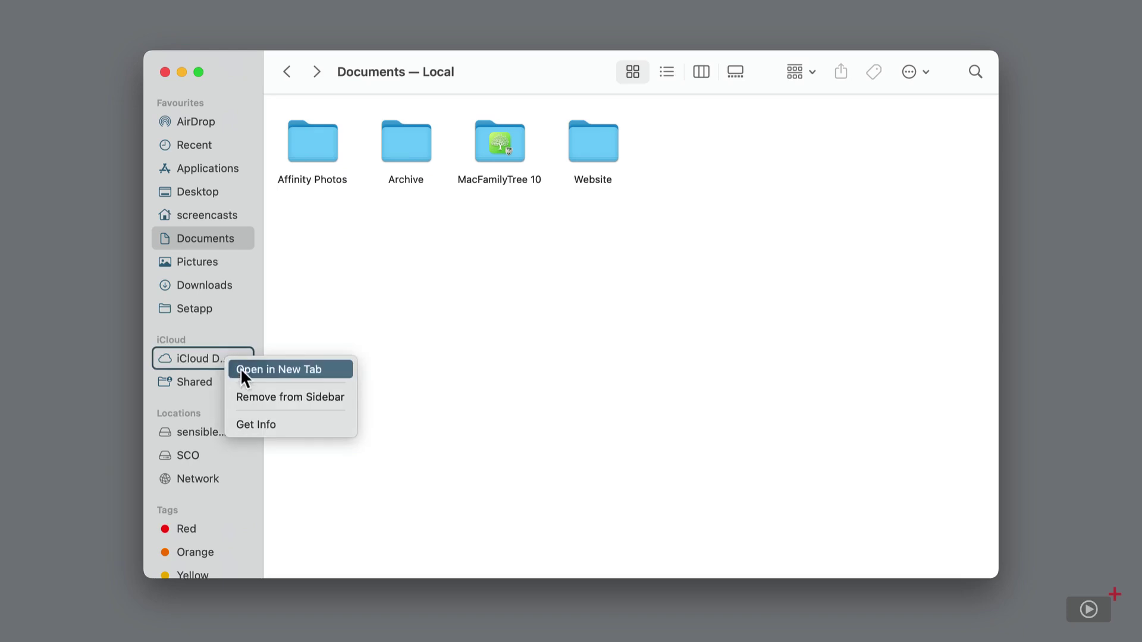
{"action": "left_click", "coordinate": [241, 369]}
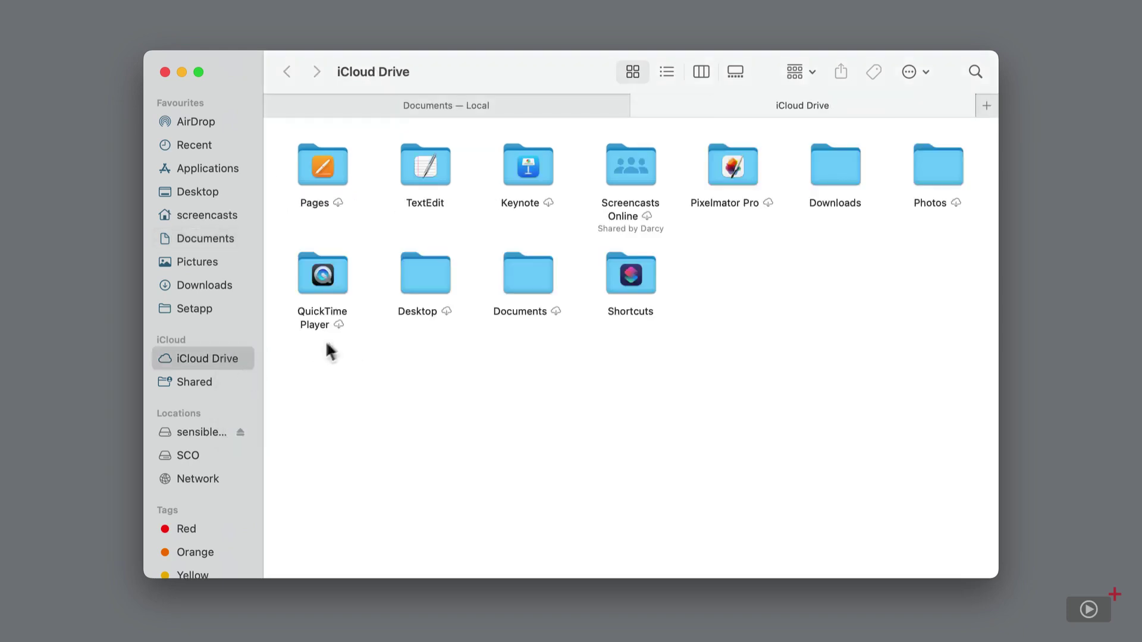
{"action": "left_click", "coordinate": [482, 108]}
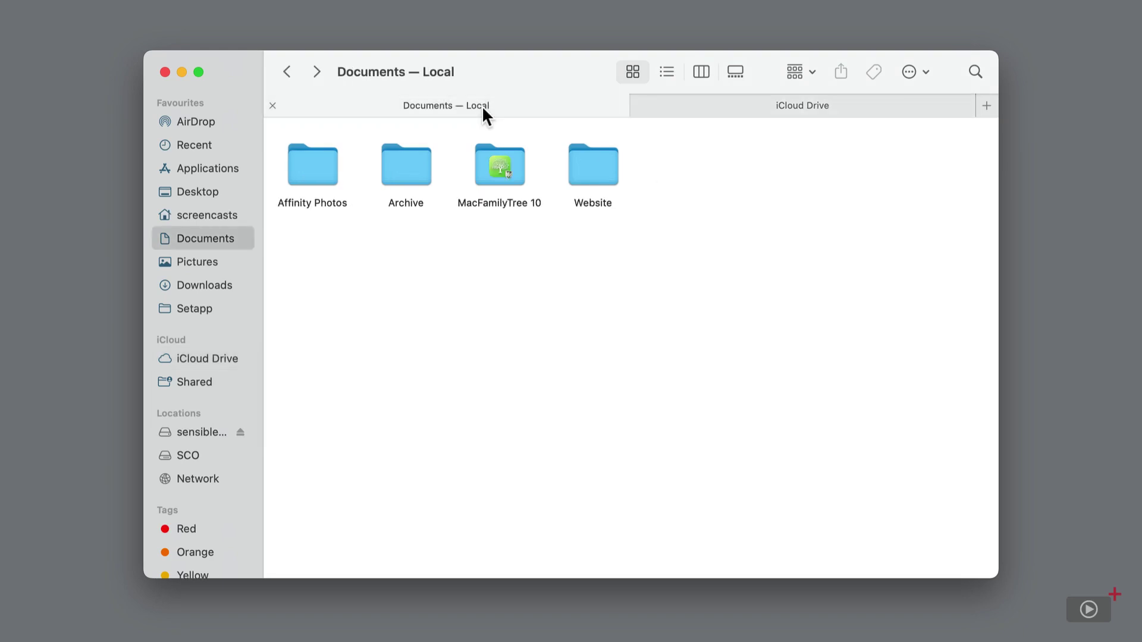
{"action": "left_click", "coordinate": [804, 106]}
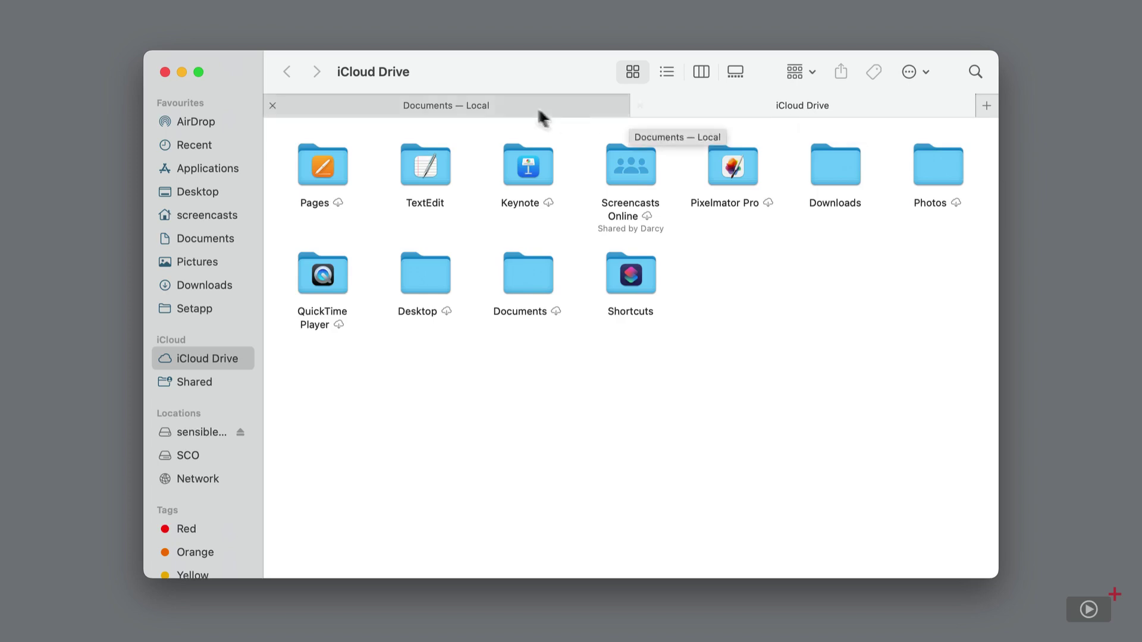
- Drag the Archive folder from Documents into iCloud Drive
{"action": "left_click", "coordinate": [514, 106]}
{"action": "left_click", "coordinate": [404, 156]}
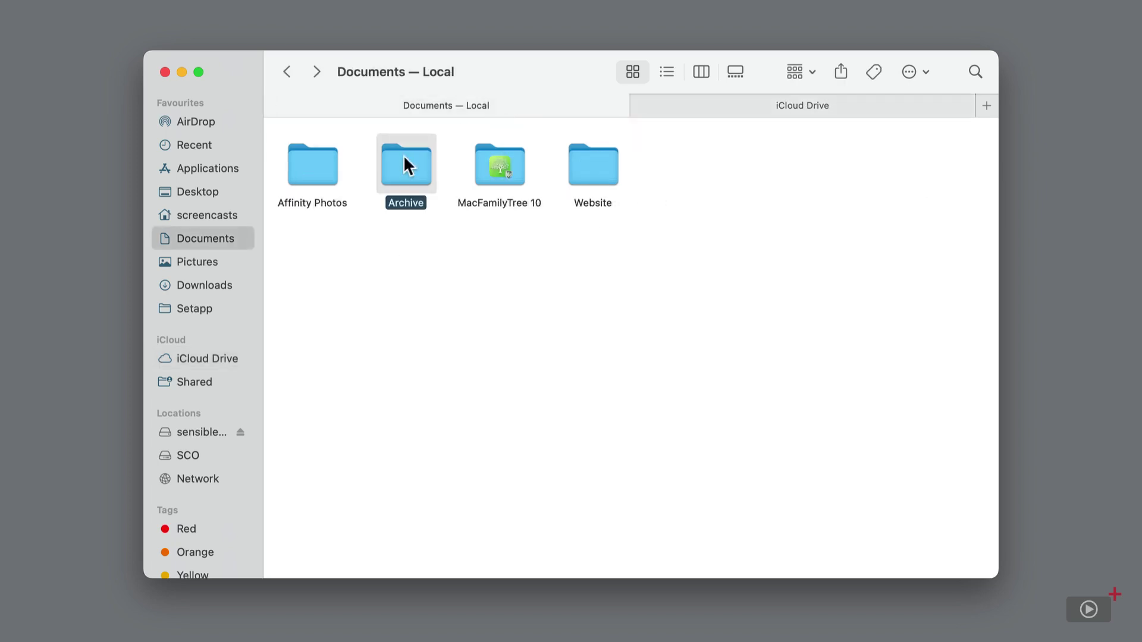
{"action": "left_click_drag", "start_coordinate": [404, 156], "coordinate": [824, 305]}
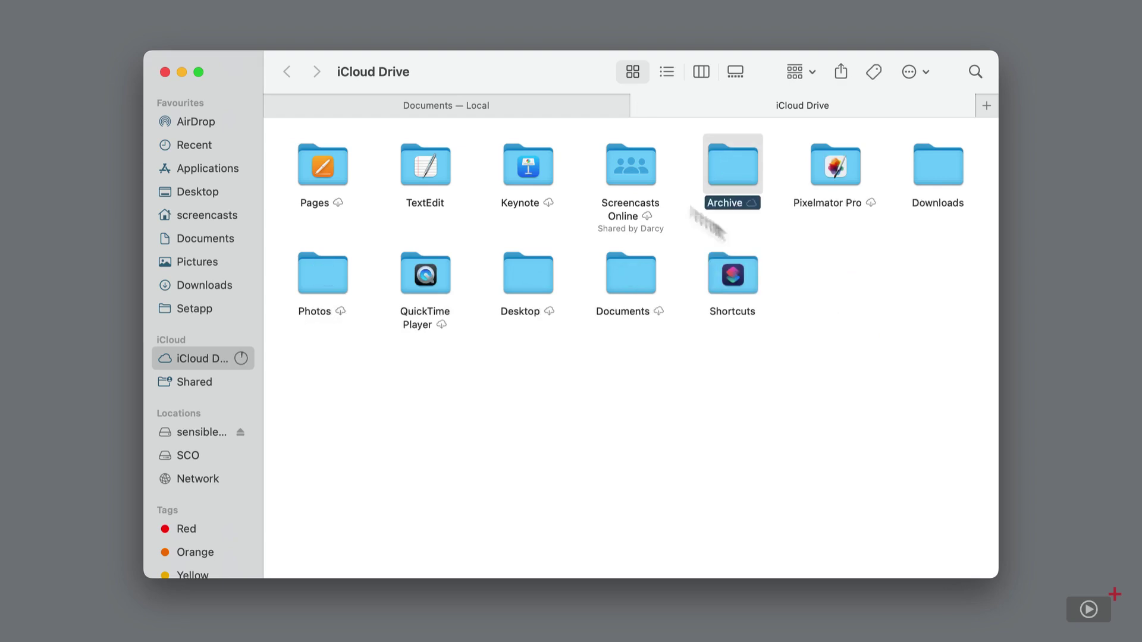
{"action": "left_click", "coordinate": [544, 105]}
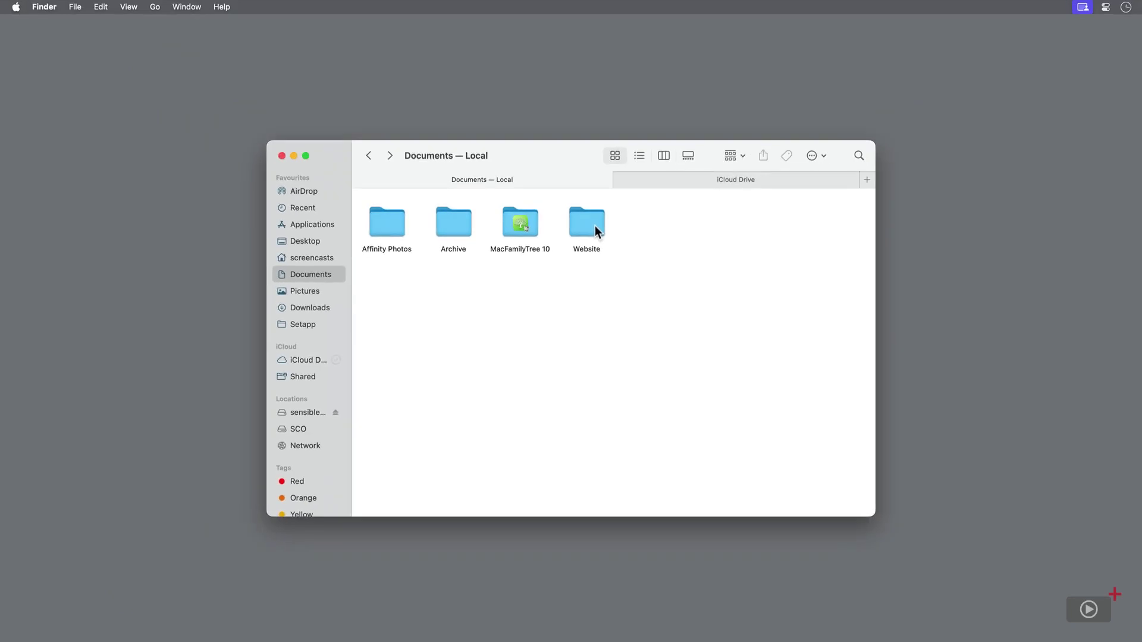
- Split iCloud Drive into its own window and resize both Finder windows
{"action": "left_click_drag", "start_coordinate": [736, 179], "coordinate": [790, 251]}
{"action": "left_click_drag", "start_coordinate": [494, 221], "coordinate": [724, 157]}
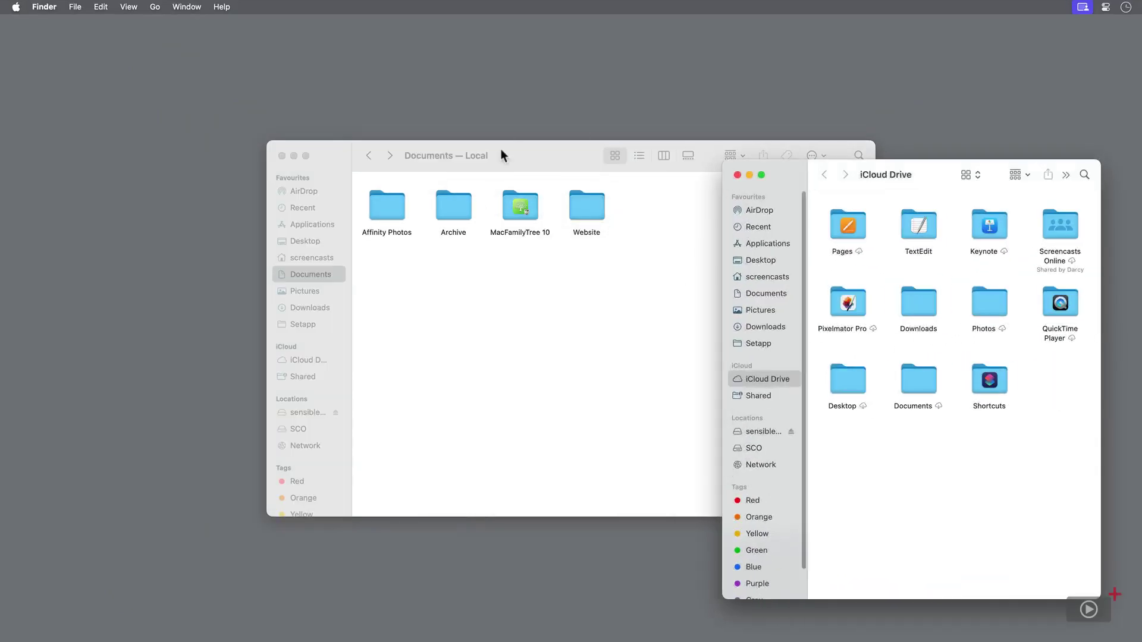
{"action": "left_click", "coordinate": [501, 150]}
{"action": "left_click_drag", "start_coordinate": [859, 154], "coordinate": [404, 107]}
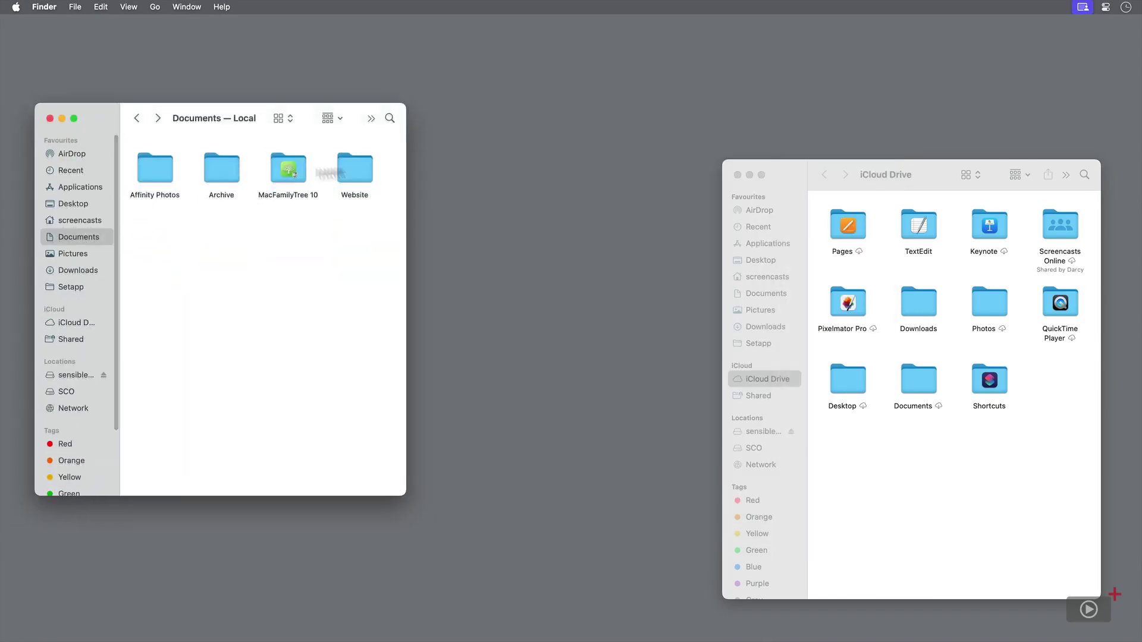
{"action": "left_click_drag", "start_coordinate": [449, 205], "coordinate": [972, 492]}
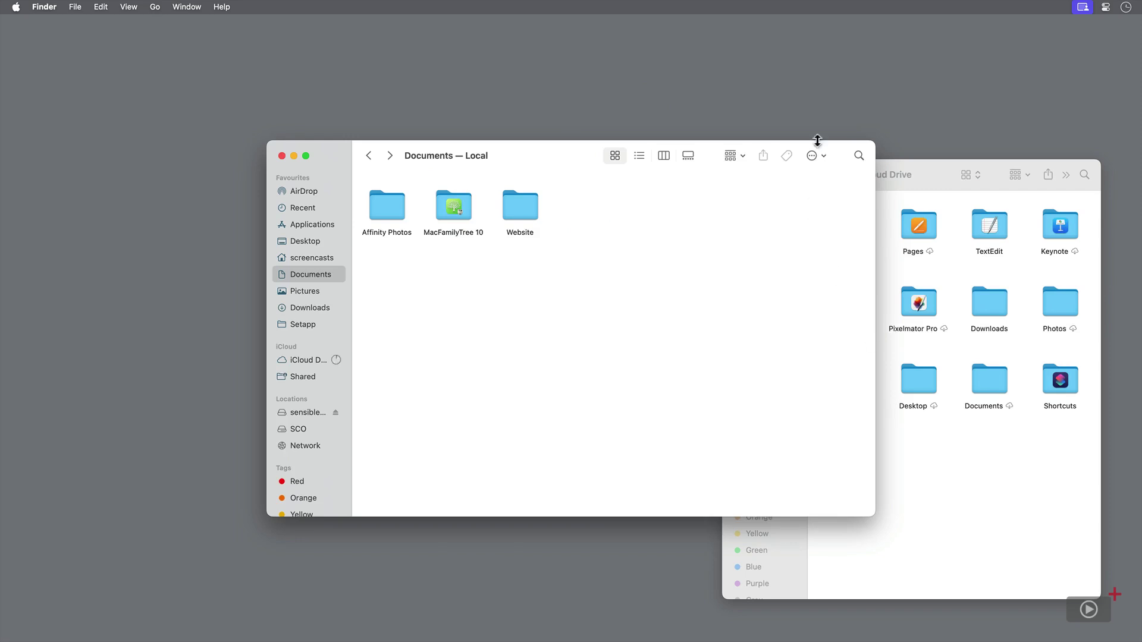
- Undo the Archive move, tile iCloud Drive on the right and Documents on the left
{"action": "left_click_drag", "start_coordinate": [816, 143], "coordinate": [661, 93]}
{"action": "left_click", "coordinate": [916, 505]}
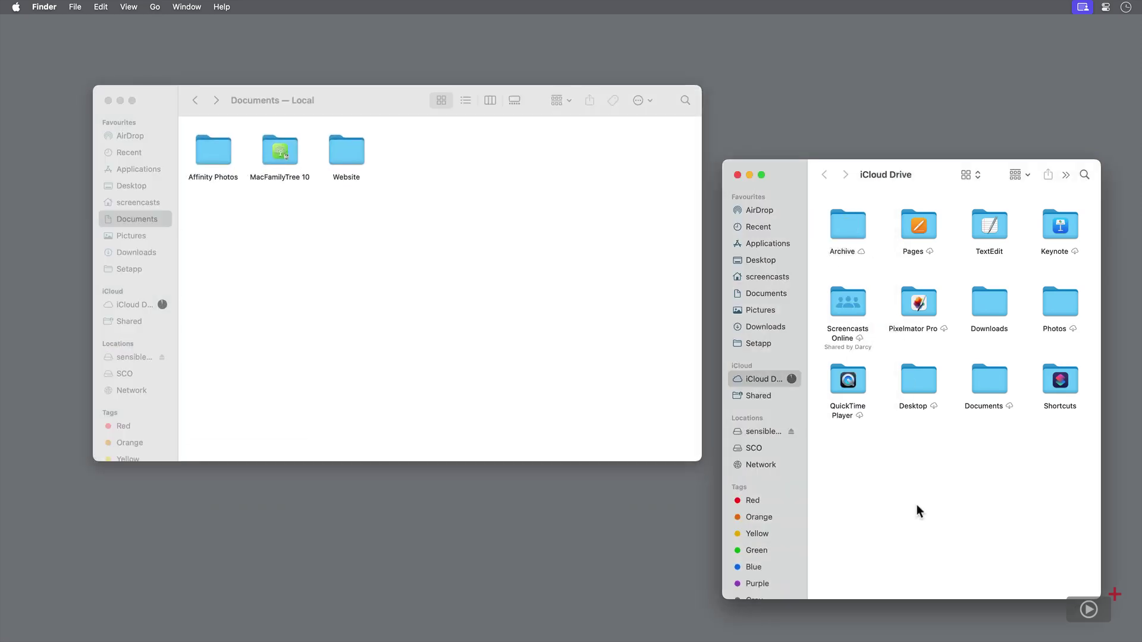
{"action": "key", "text": "super+z"}
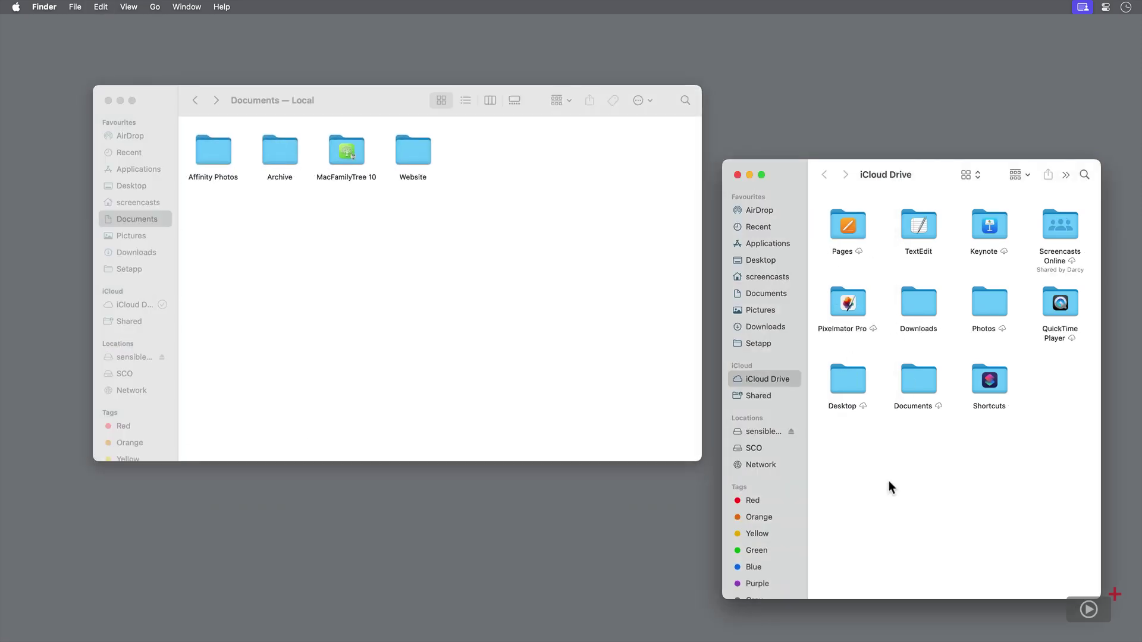
{"action": "mouse_move", "coordinate": [760, 172]}
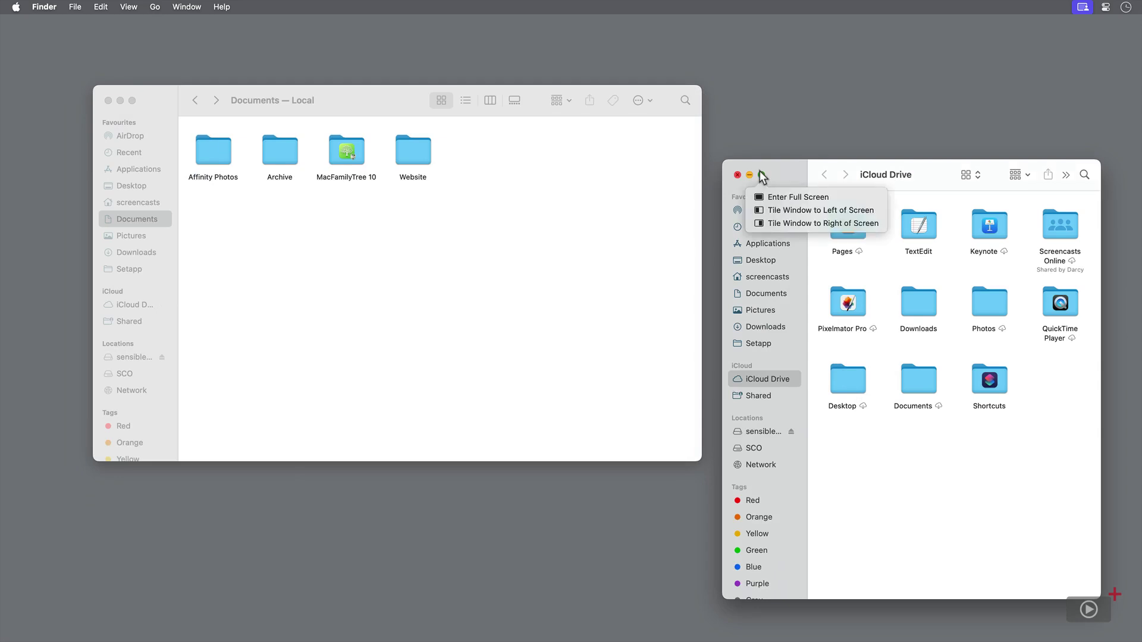
{"action": "left_click", "coordinate": [777, 222]}
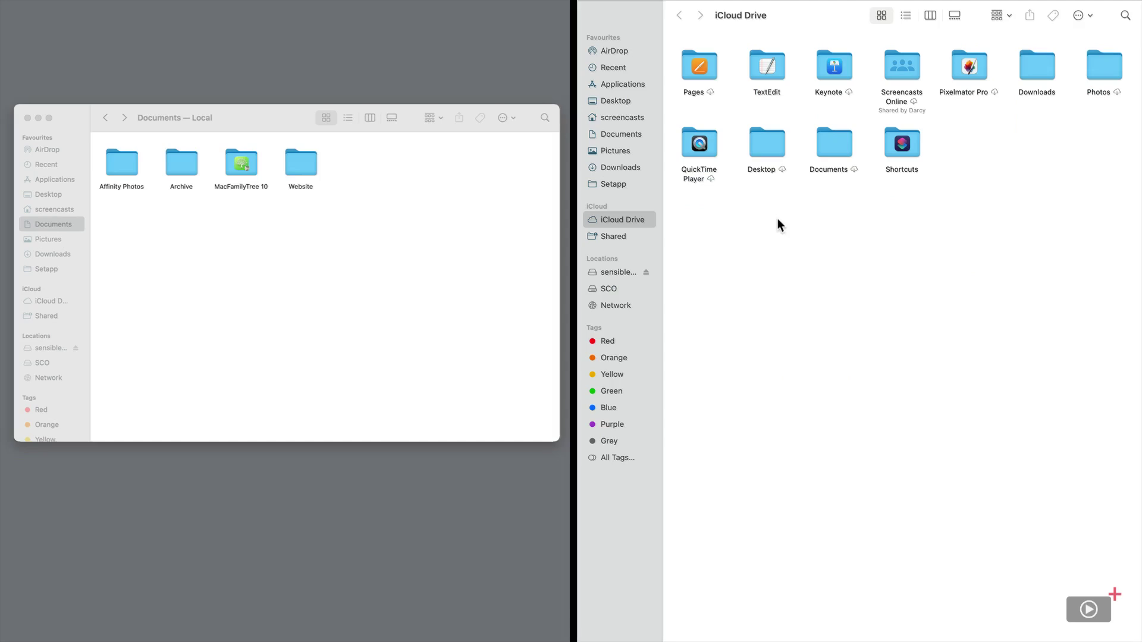
{"action": "left_click", "coordinate": [452, 261]}
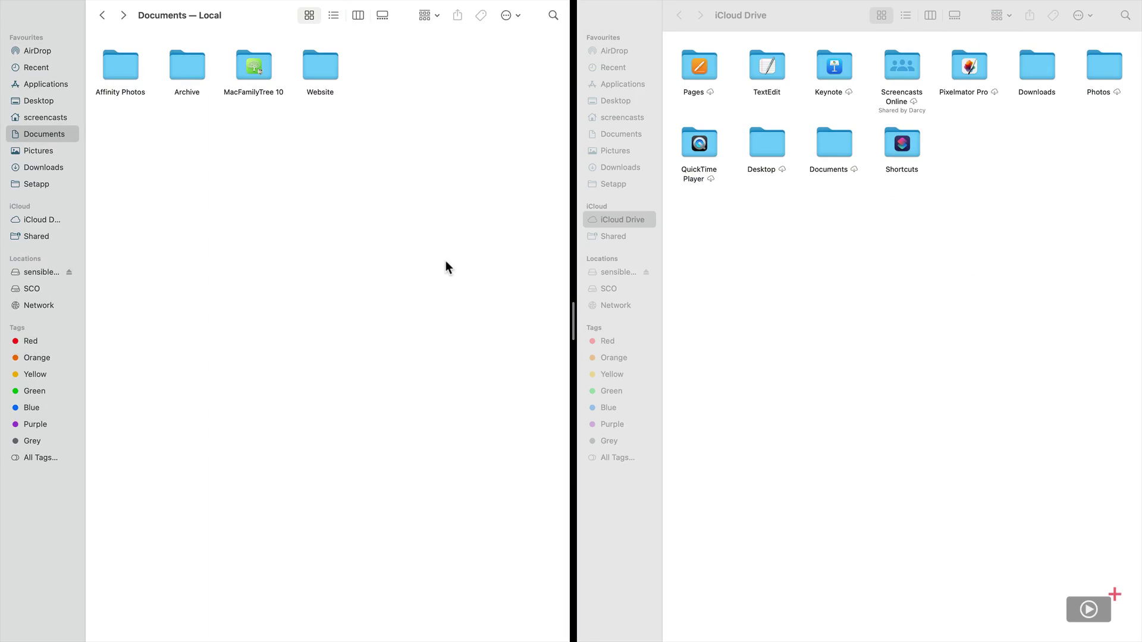
- Return to ForkLift and open the Documents folder in the right pane
{"action": "key", "text": "ctrl+Left"}
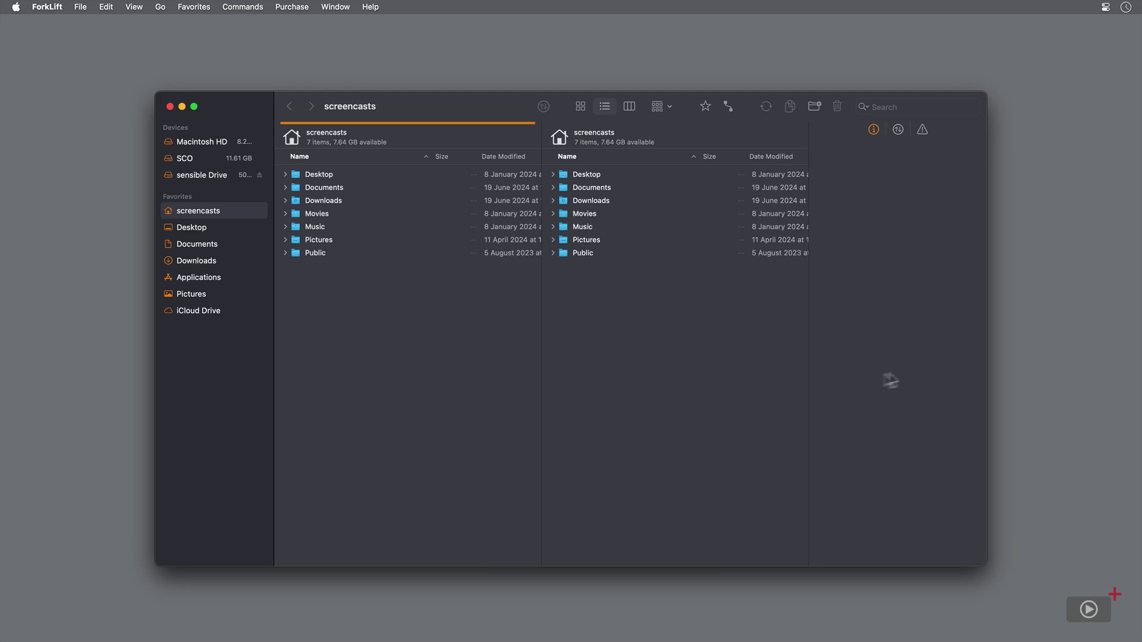
{"action": "left_click", "coordinate": [730, 353]}
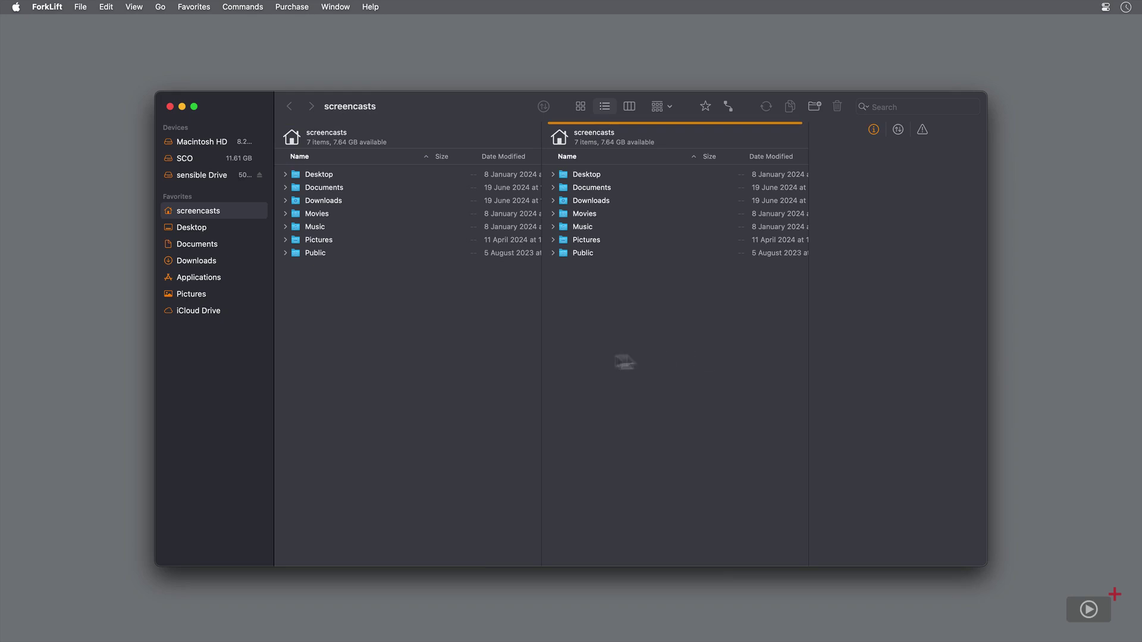
{"action": "left_click", "coordinate": [456, 355]}
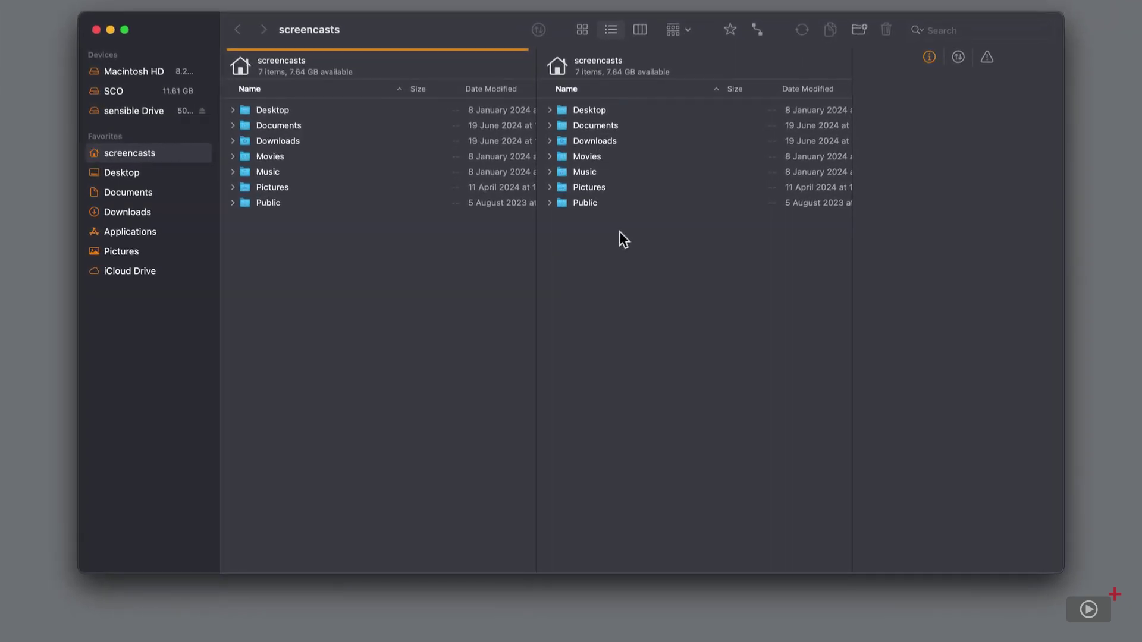
{"action": "left_click", "coordinate": [619, 232]}
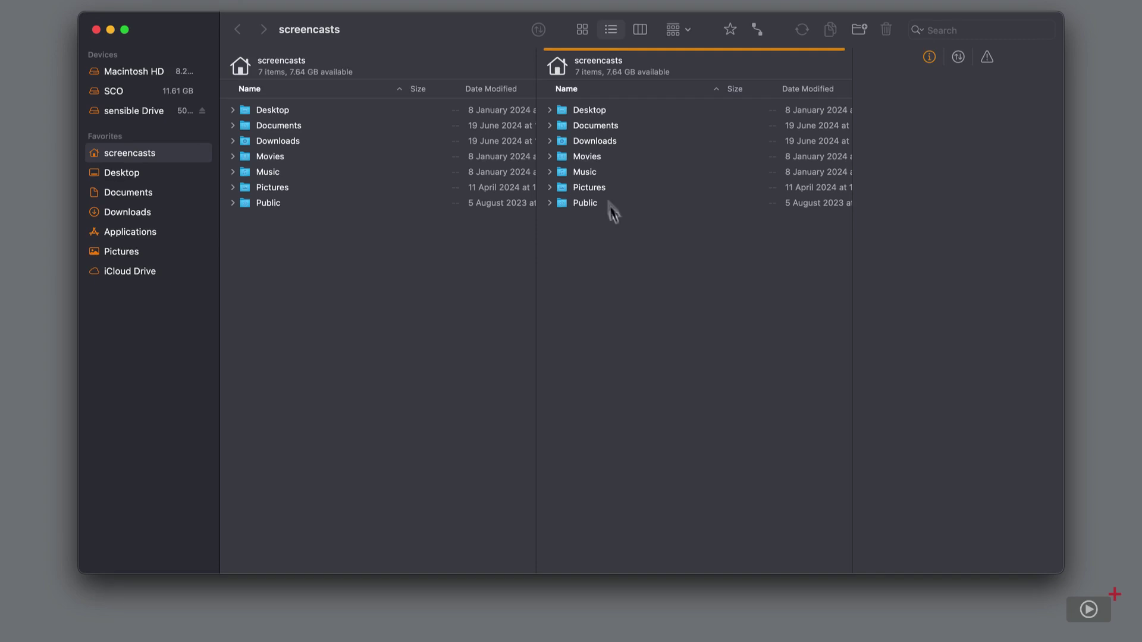
{"action": "double_click", "coordinate": [594, 126]}
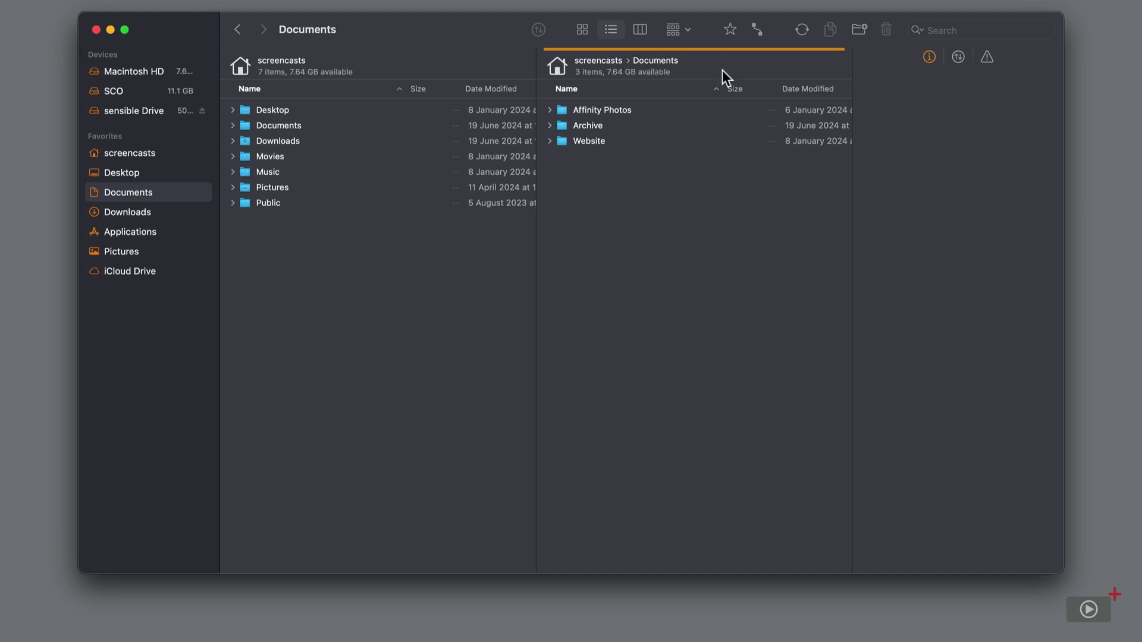
- Open a second Documents tab in the right pane with Cmd-T
{"action": "key", "text": "super+t"}
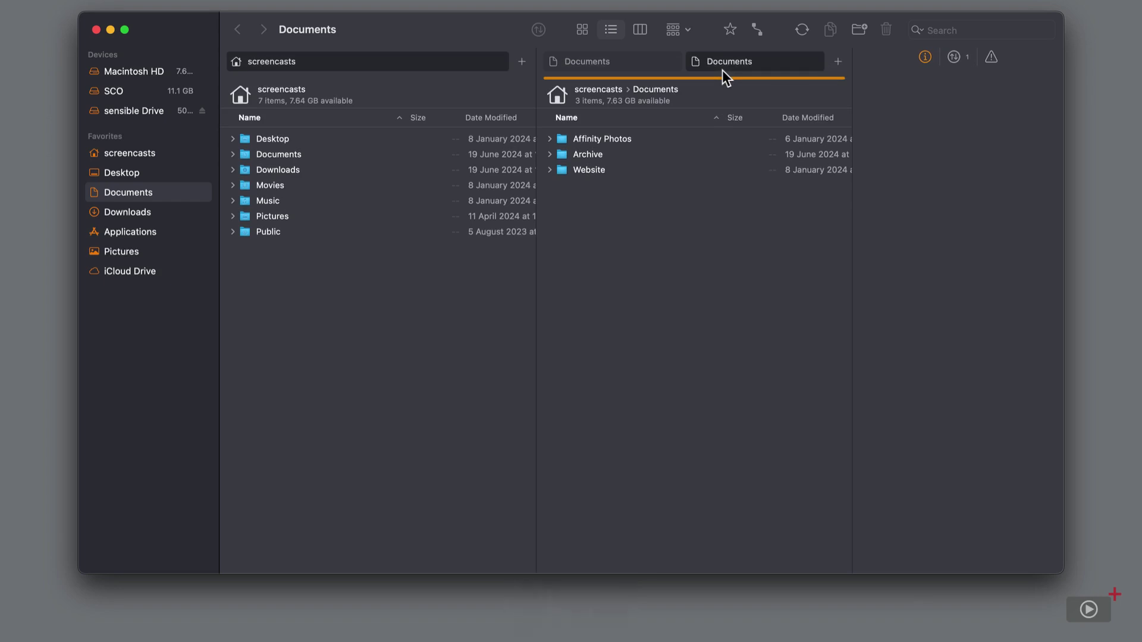